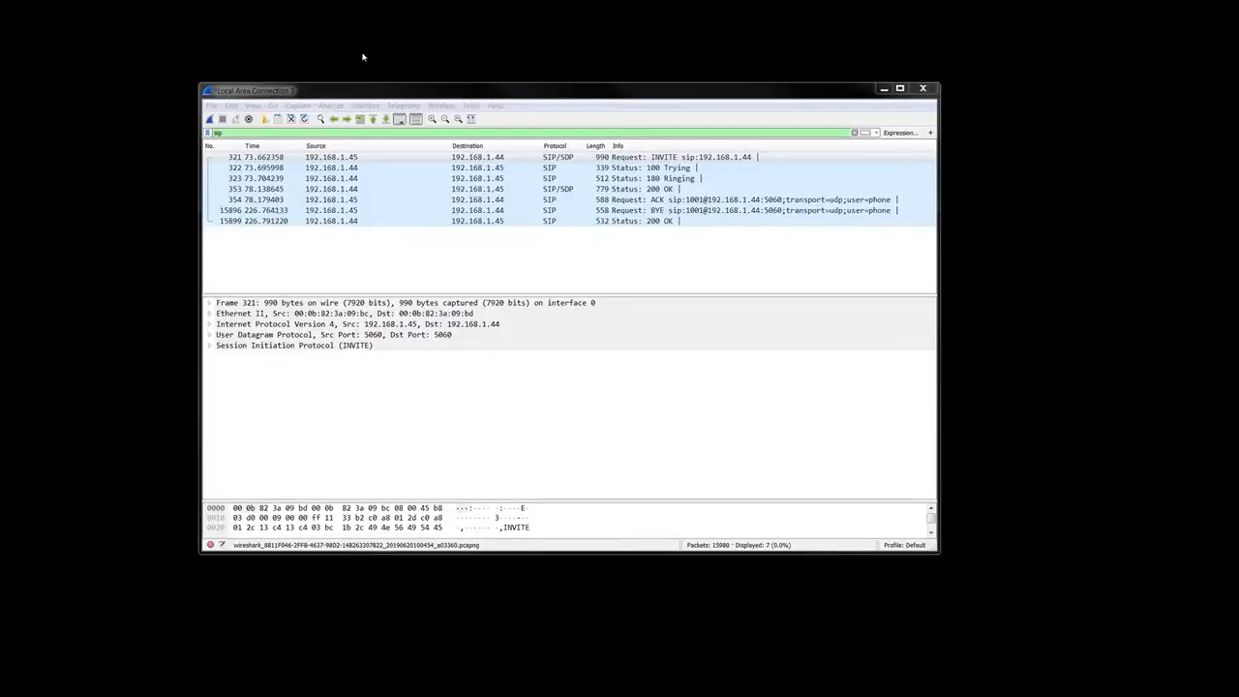
Step: Inspect the ACK, BYE, 200 OK and ACK rows, ending on BYE frame 15896 from 192.168.1.45 to 192.168.1.44
{"action": "left_click", "coordinate": [386, 93]}
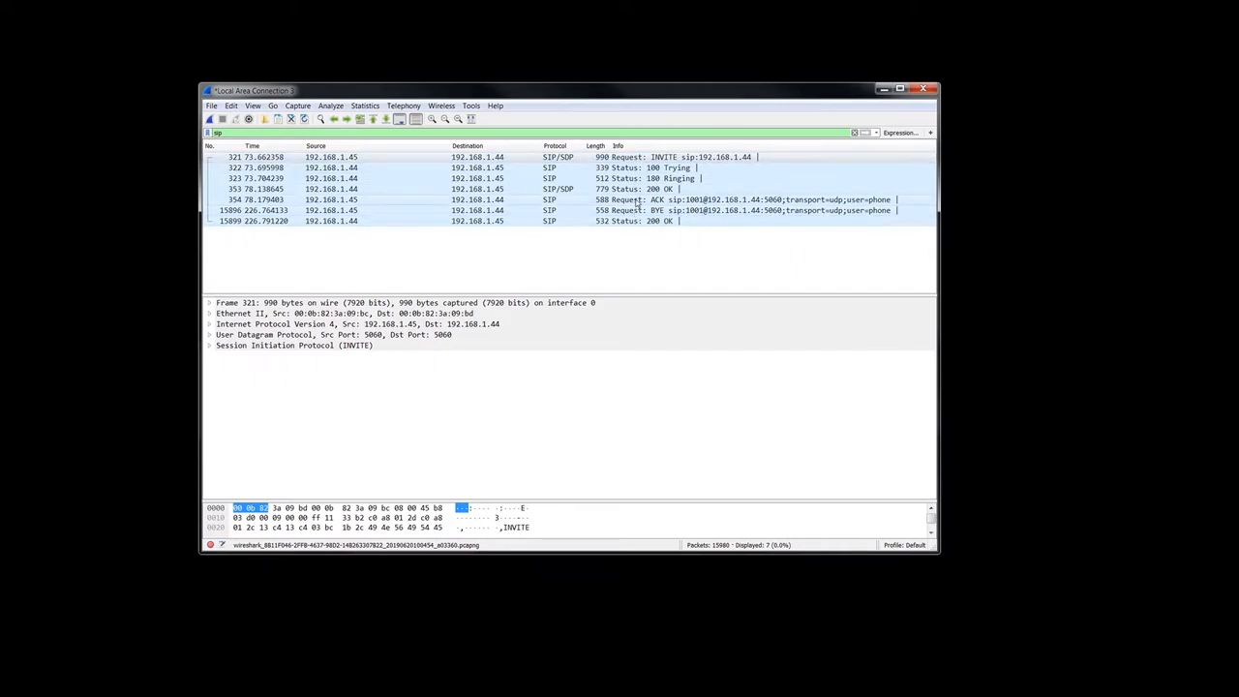
{"action": "left_click", "coordinate": [635, 200]}
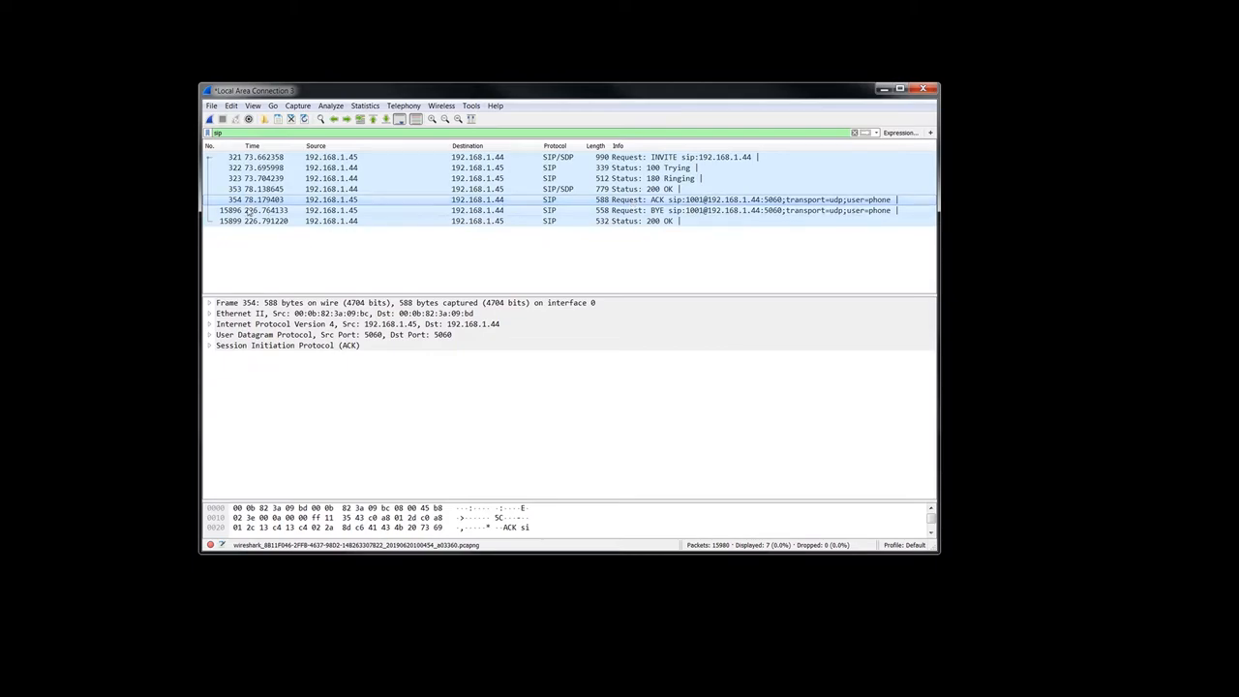
{"action": "left_click", "coordinate": [621, 214]}
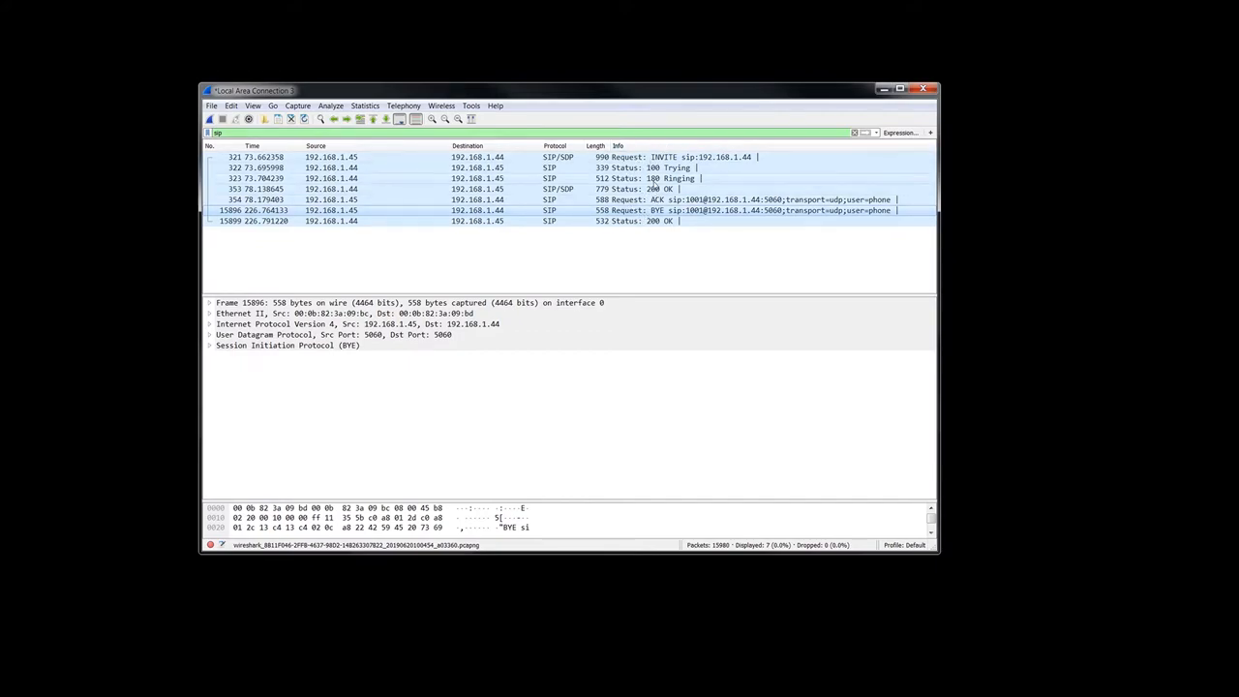
{"action": "left_click", "coordinate": [656, 189]}
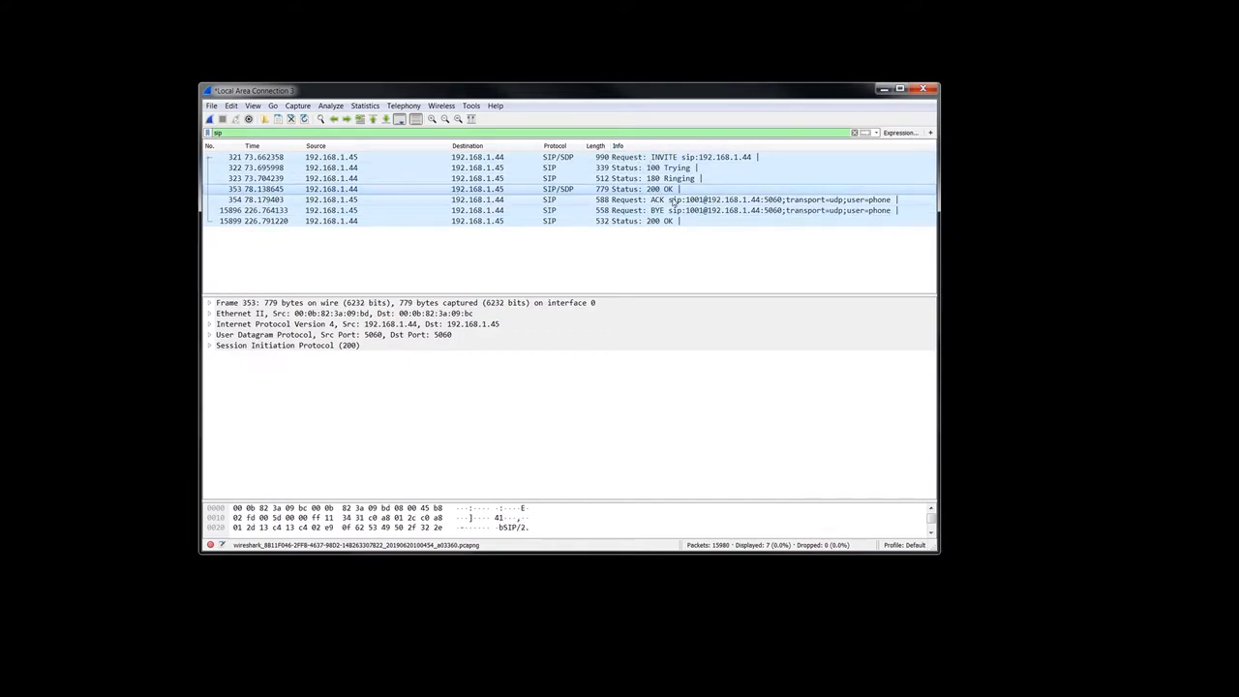
{"action": "left_click", "coordinate": [280, 200]}
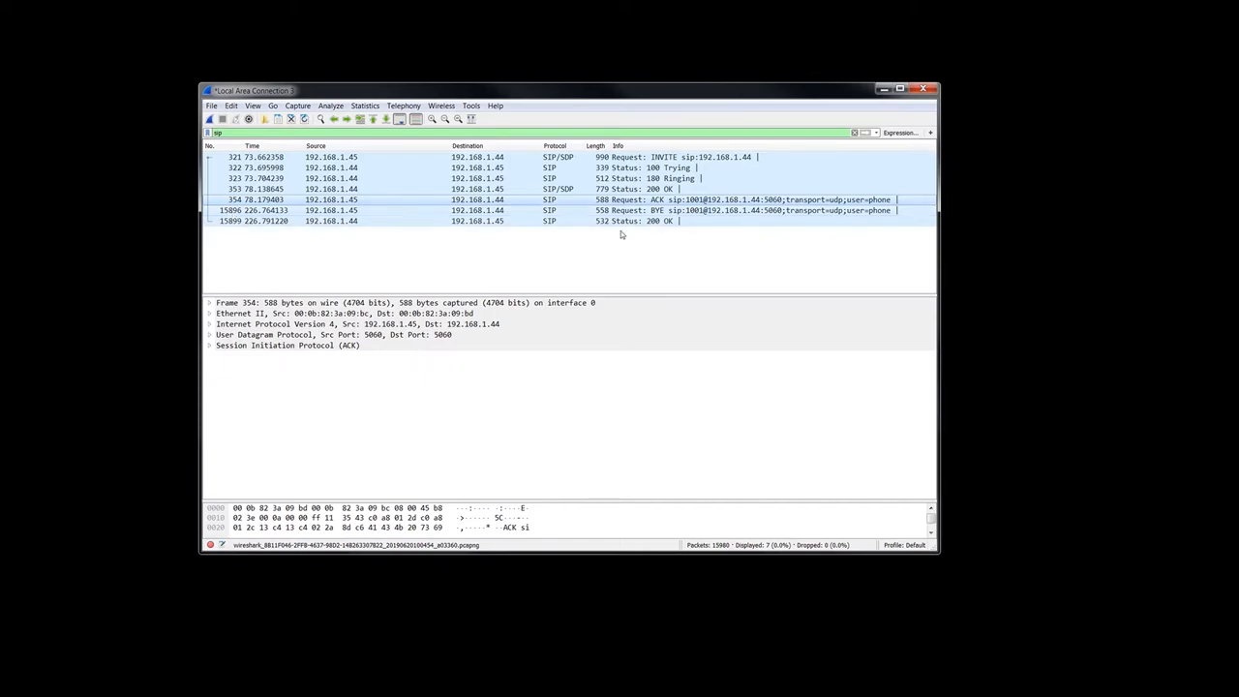
{"action": "left_click", "coordinate": [654, 211]}
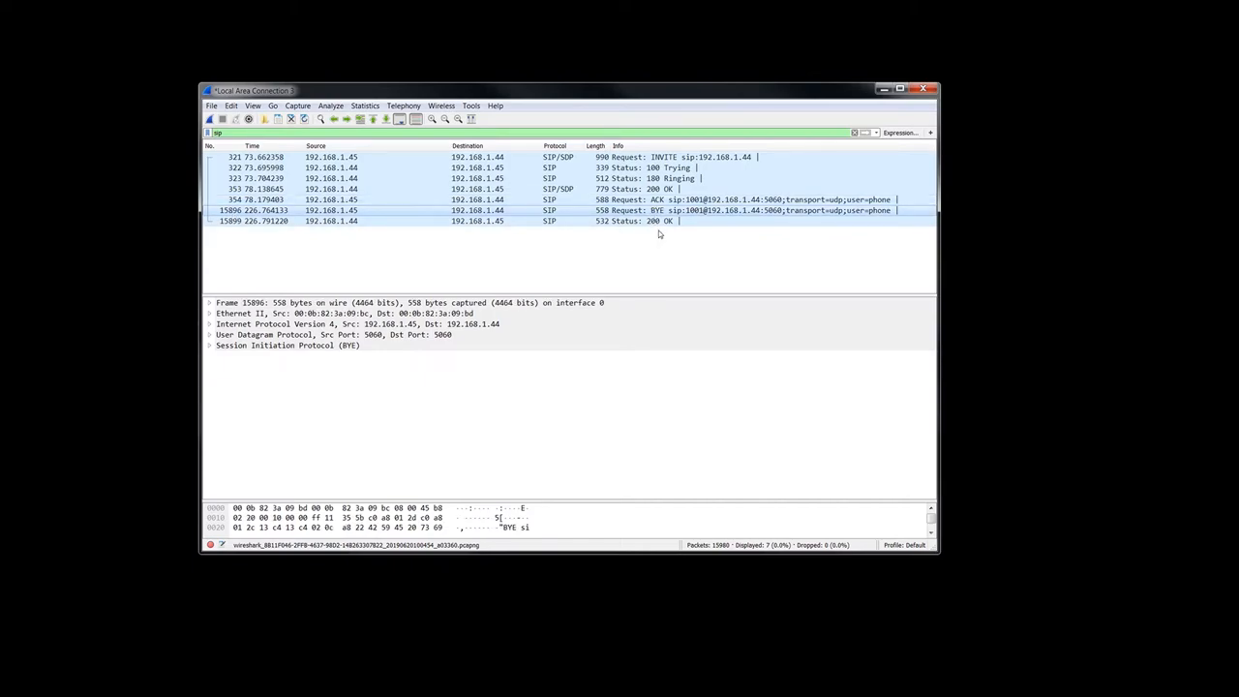